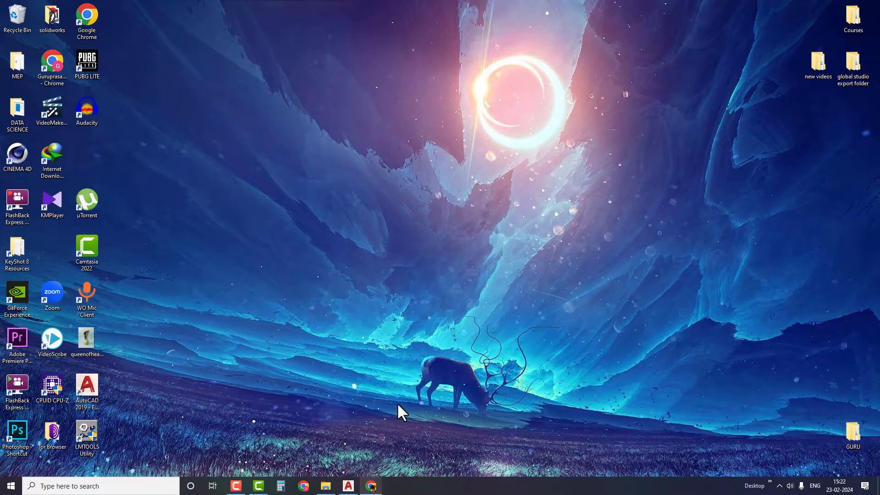
Show the YouTube channel and the folder with Total length (TOTL).lsp, then hide both windows
left_click(371, 486)
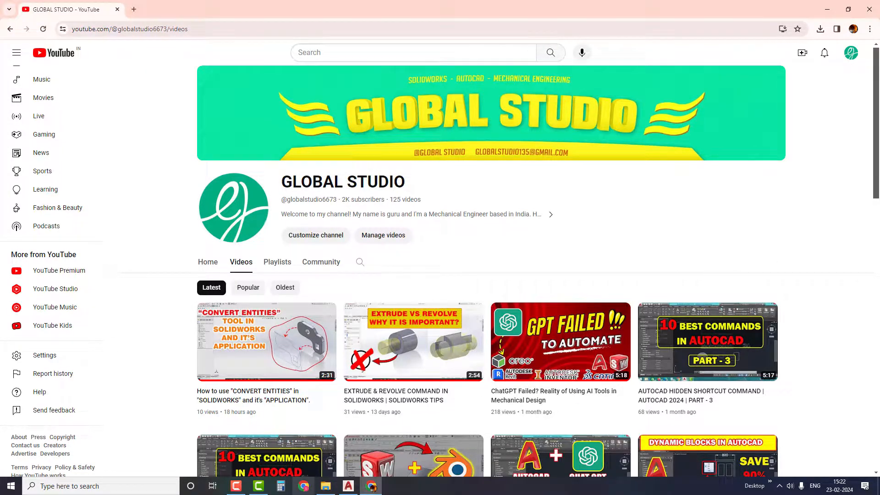
left_click(326, 487)
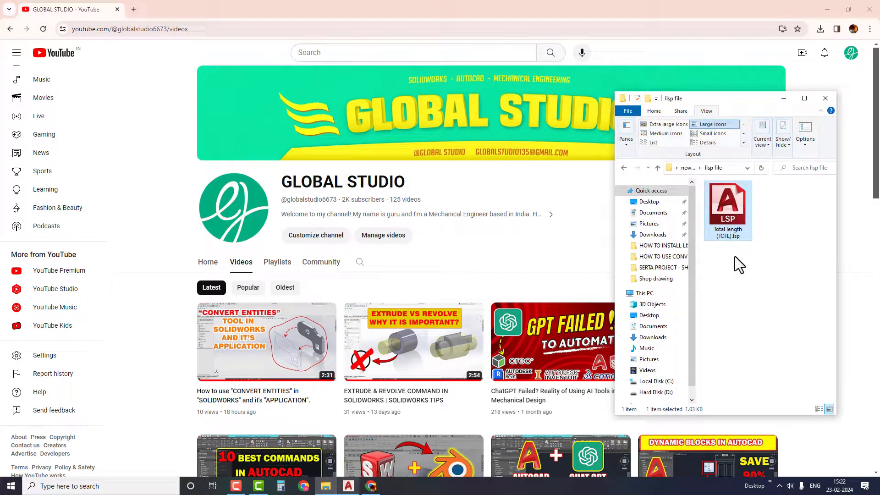
left_click(735, 232)
left_click(784, 98)
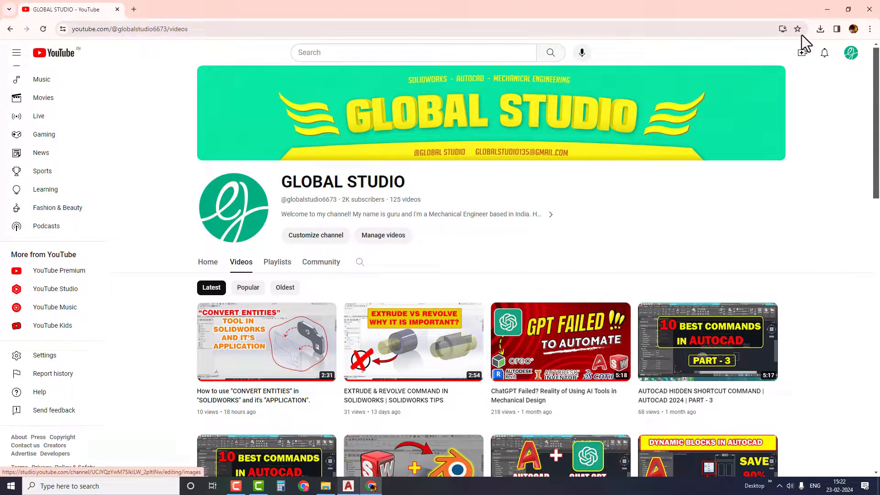
left_click(827, 9)
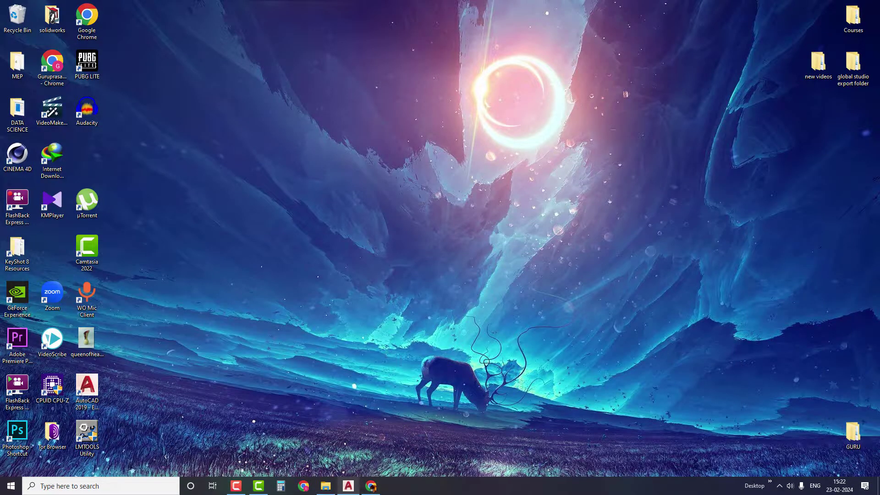
Close Drawing2 without saving and start a new blank drawing, Drawing3
left_click(349, 487)
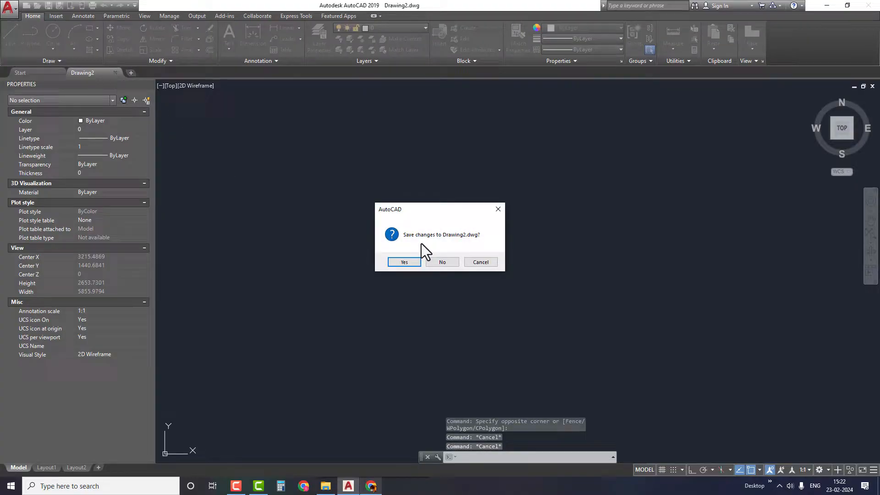
left_click(441, 261)
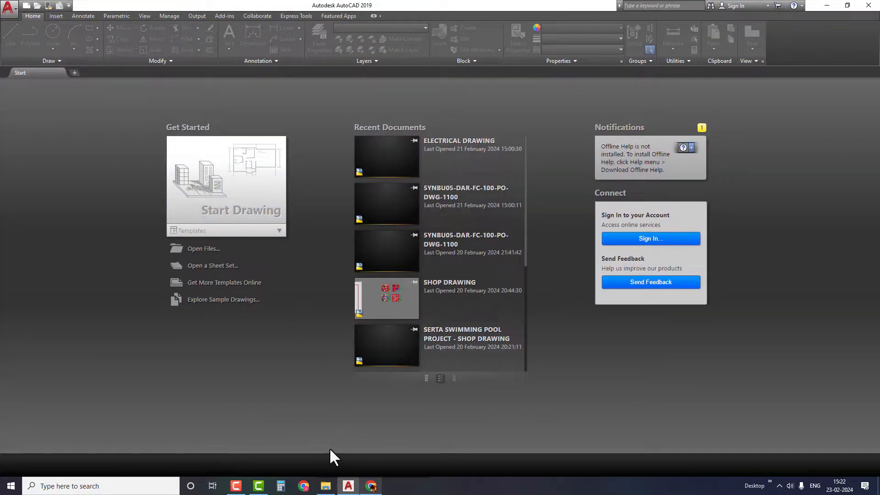
left_click(371, 486)
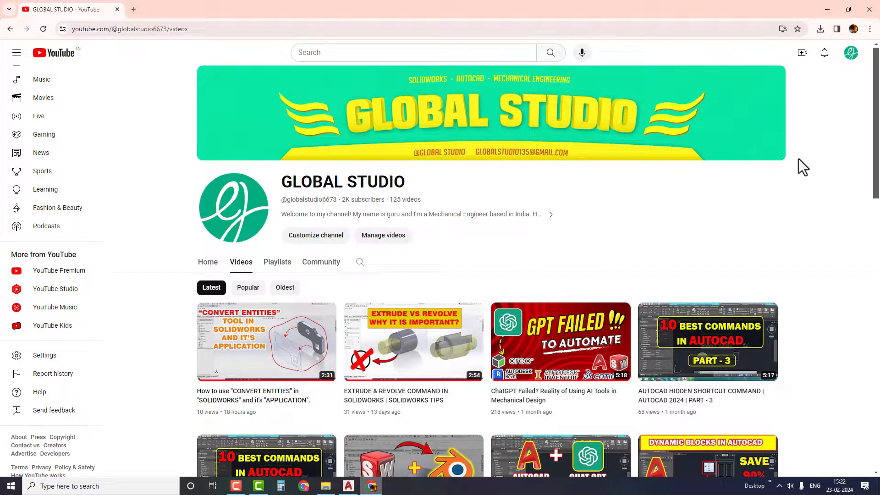
scroll(807, 143, "down", 2)
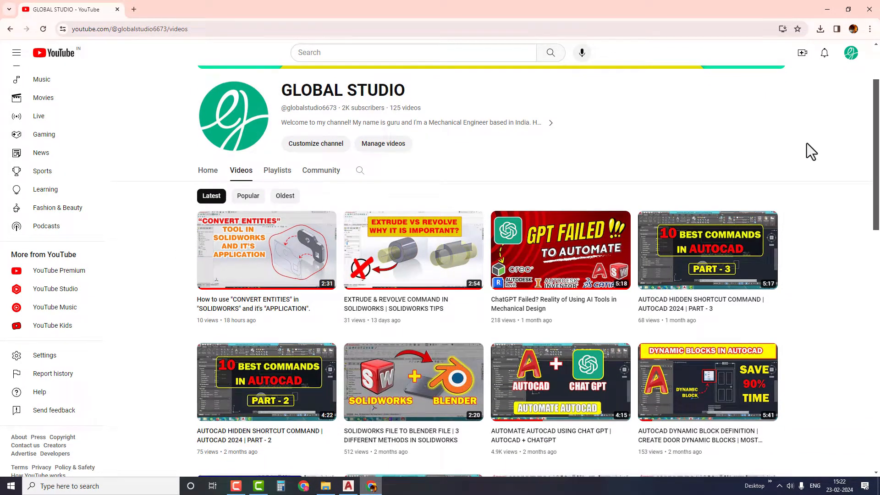
scroll(807, 143, "up", 2)
left_click(830, 10)
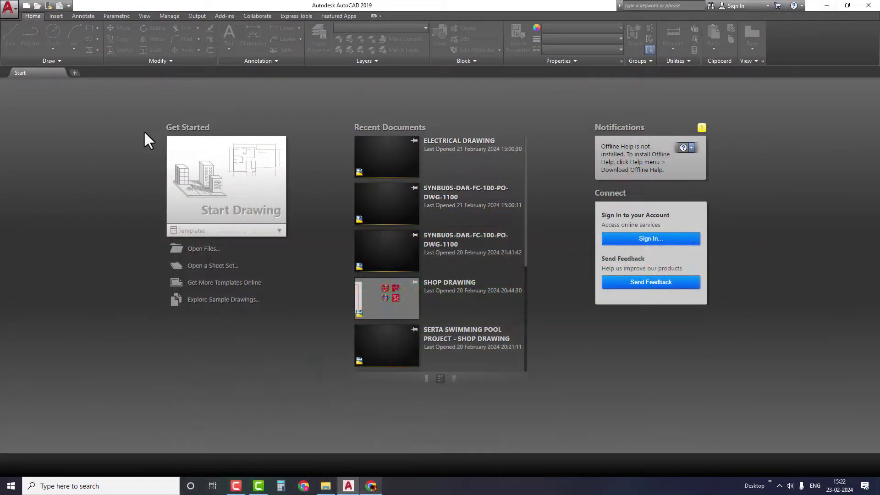
left_click(74, 72)
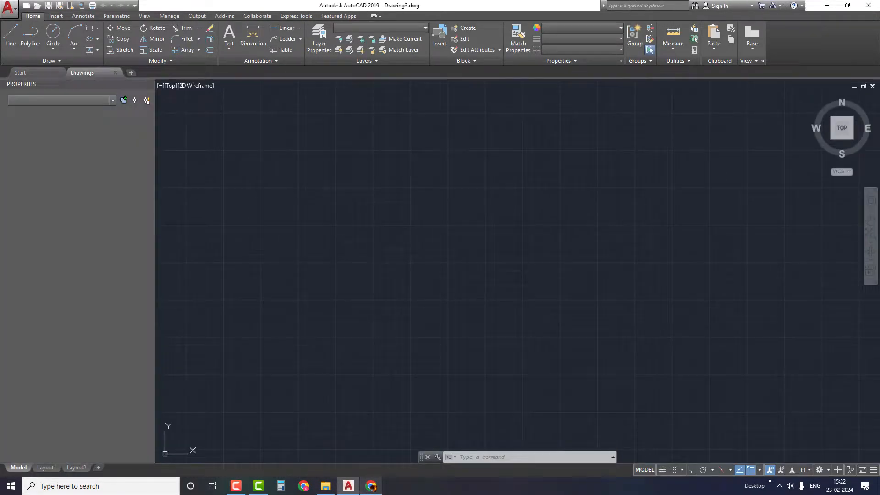
Turn the grid off and drag Total length (TOTL).lsp into the drawing, choosing Load Once
left_click(661, 470)
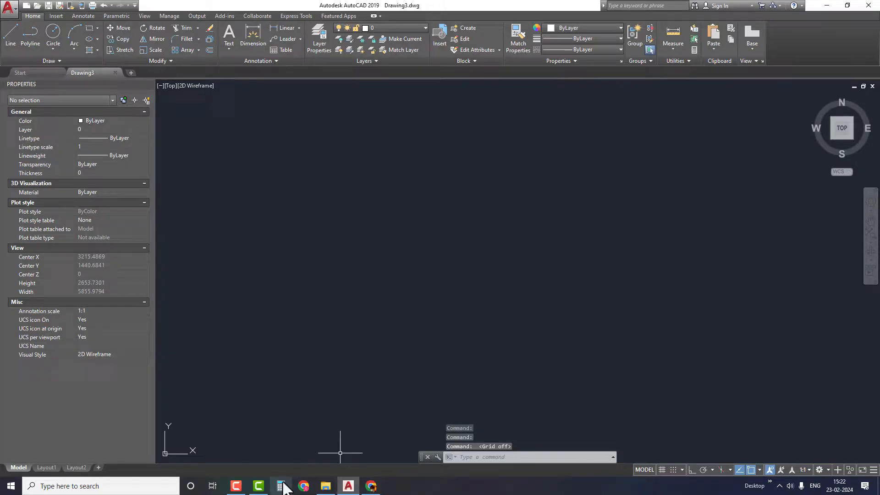
left_click(325, 487)
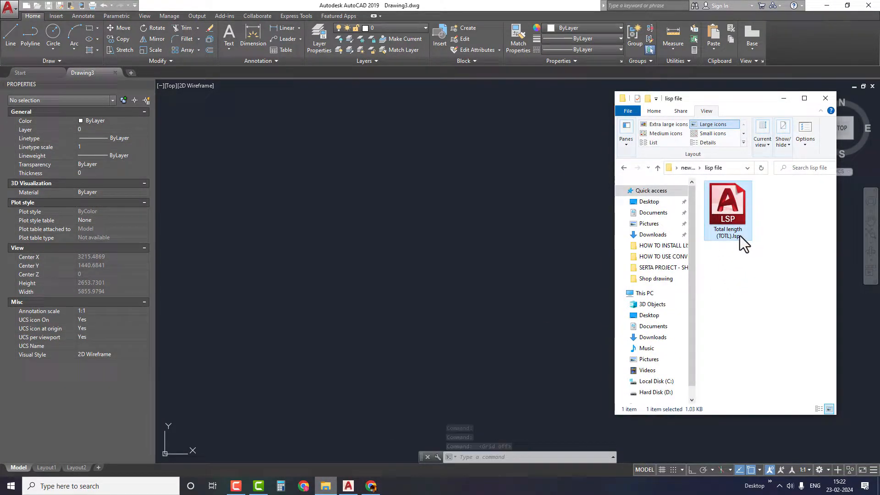
left_click_drag(726, 229, 454, 269)
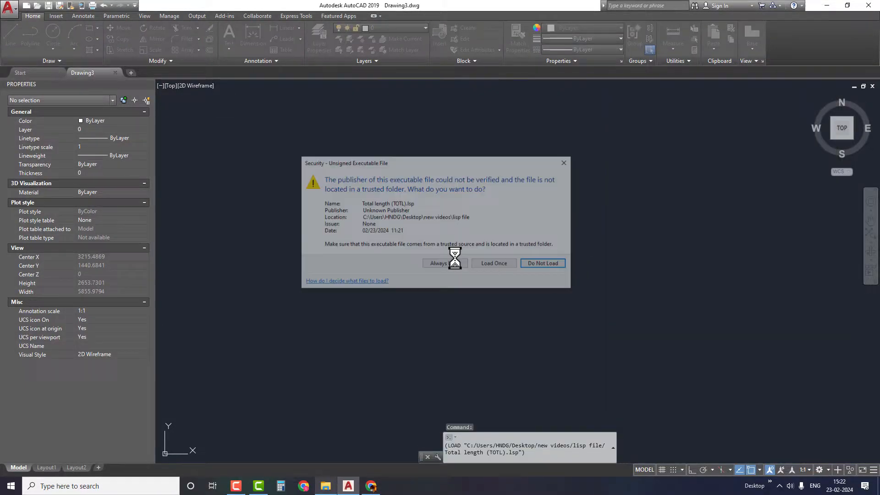
left_click(493, 266)
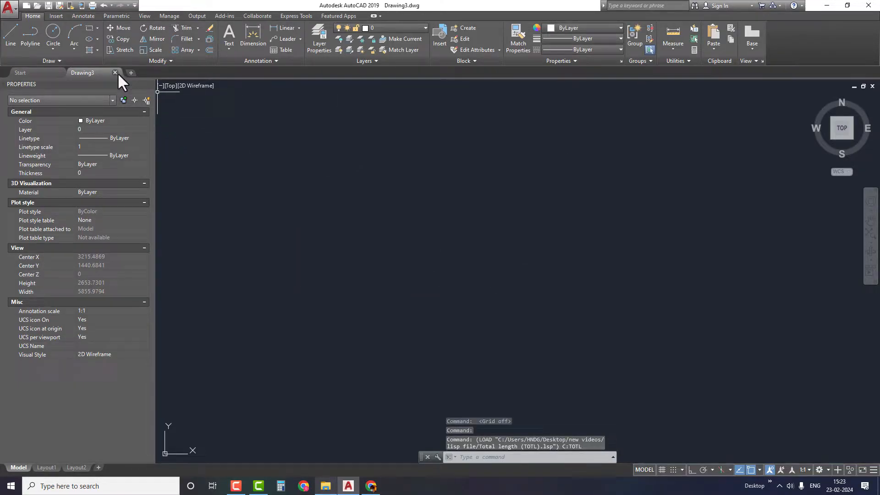
Load Total length (TOTL).lsp through APPLOAD and return to the drawing
key("Escape")
key("Escape")
key("Escape")
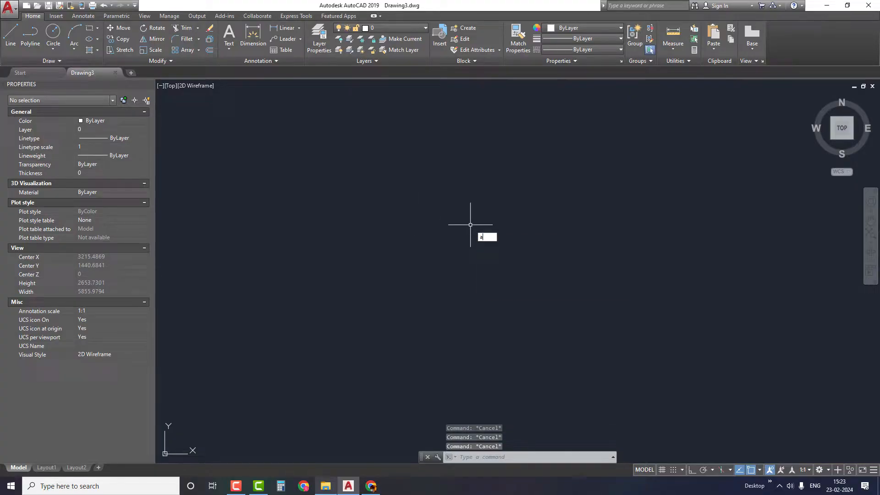
type("p")
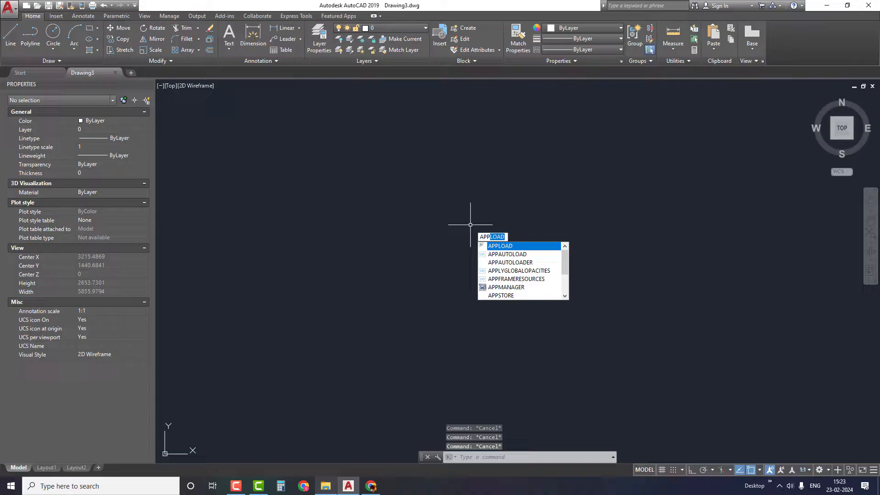
key("Return")
left_click(234, 64)
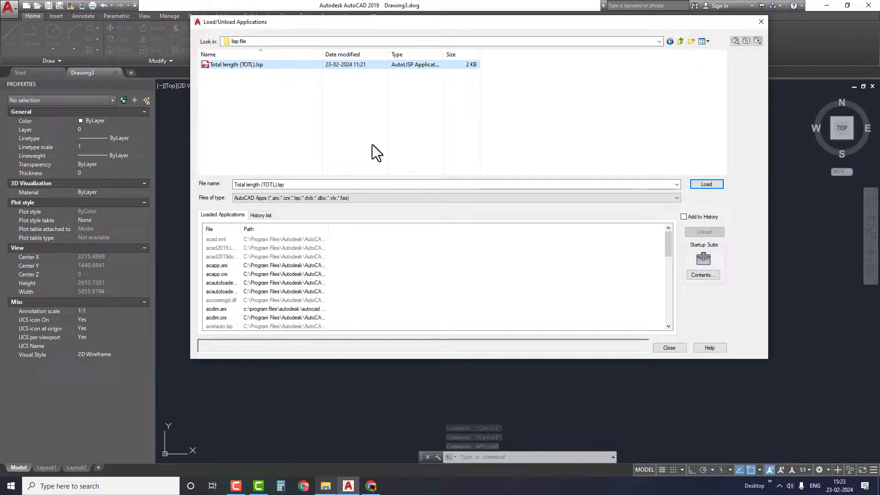
left_click(708, 186)
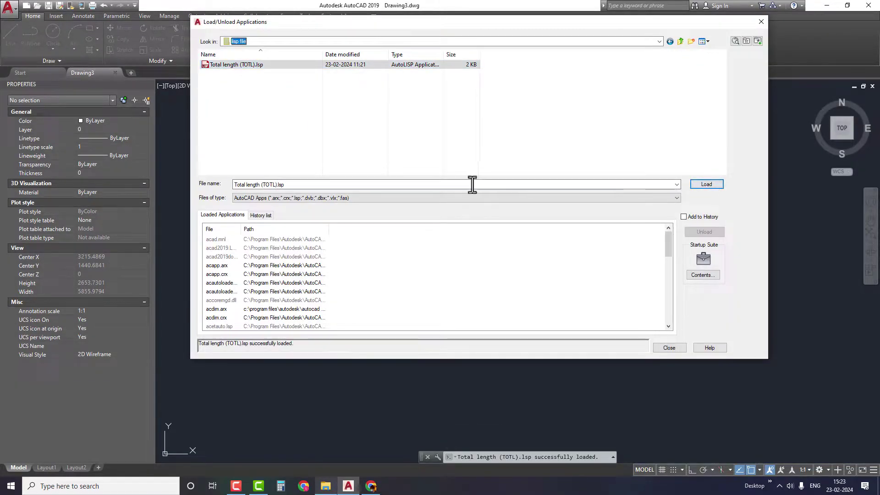
left_click(667, 348)
key("Escape")
key("Escape")
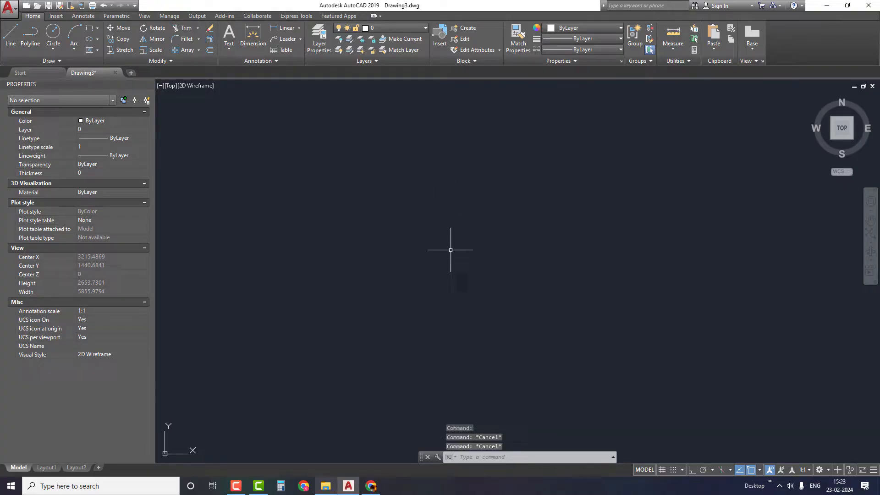
key("Escape")
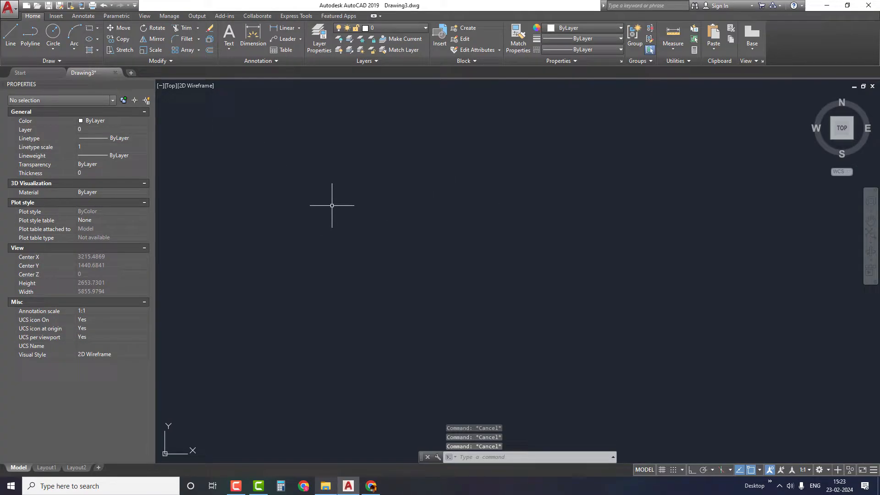
type("l")
Draw a five-segment zigzag of lines from lower left to upper right
key("Return")
left_click(319, 278)
left_click(372, 186)
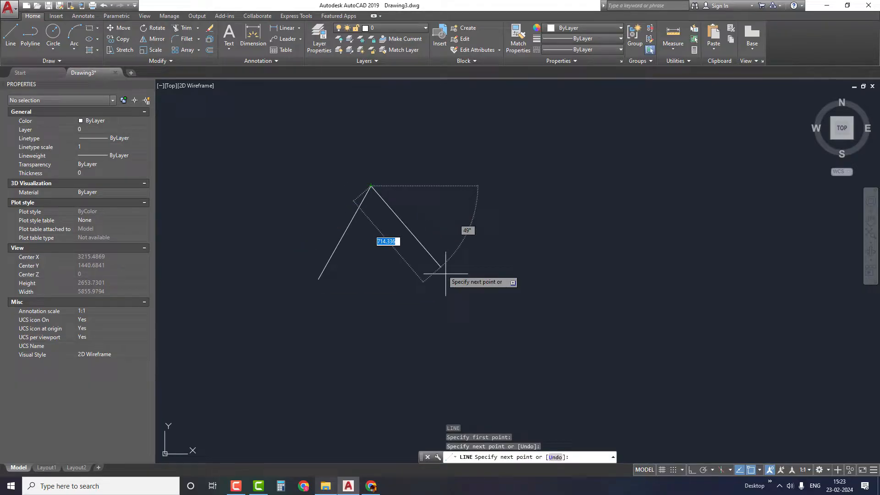
left_click(454, 282)
left_click(514, 208)
left_click(652, 273)
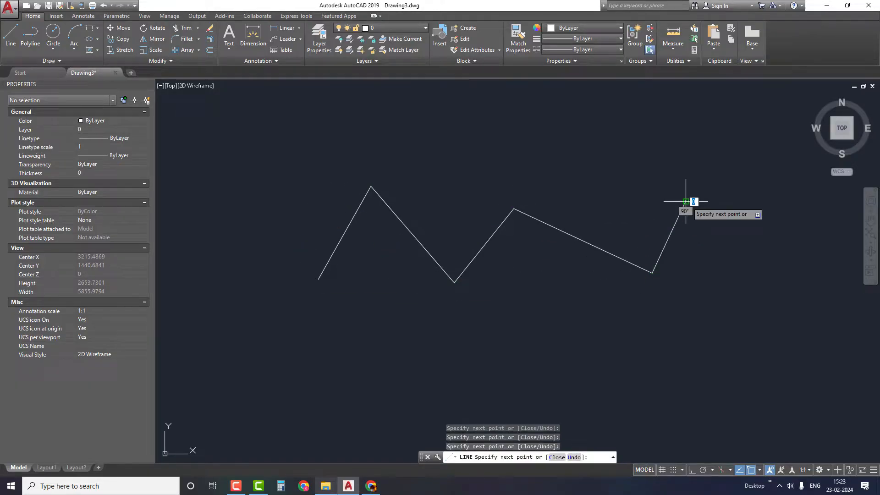
left_click(686, 201)
key("Escape")
type("ot")
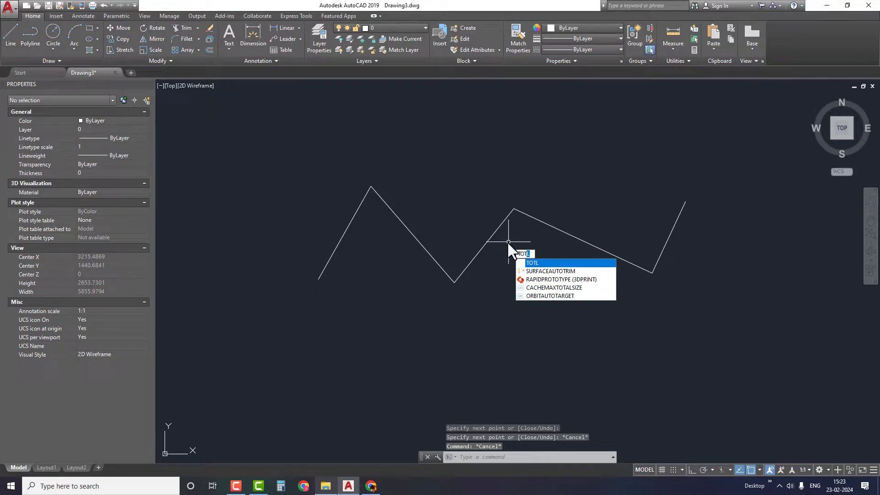
Run TOTL on the five zigzag lines, read the total 3755.118 and dismiss the message
key("Return")
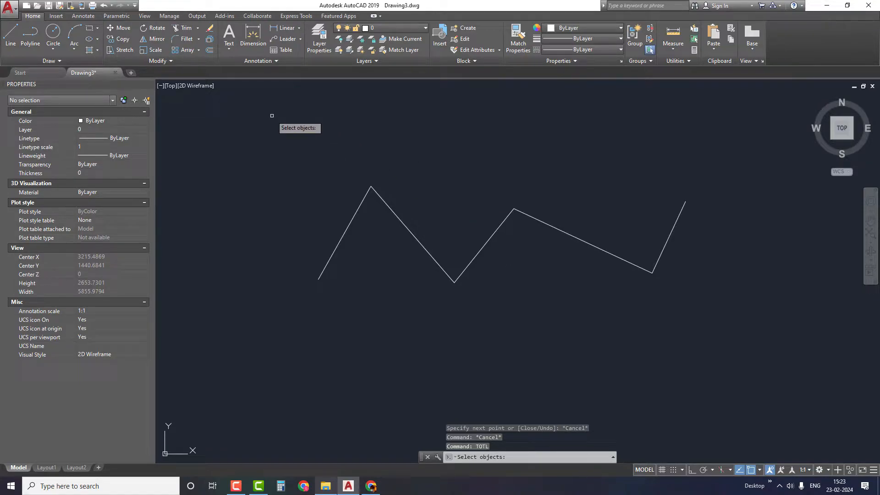
left_click(272, 116)
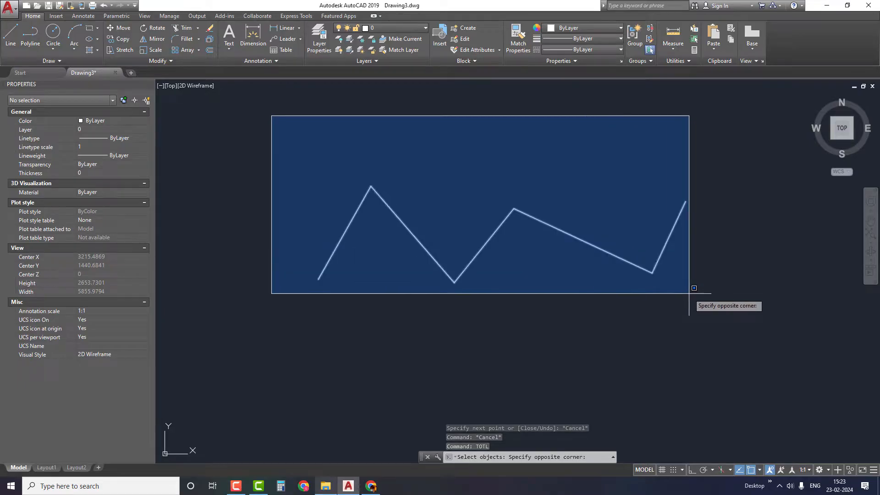
left_click(735, 326)
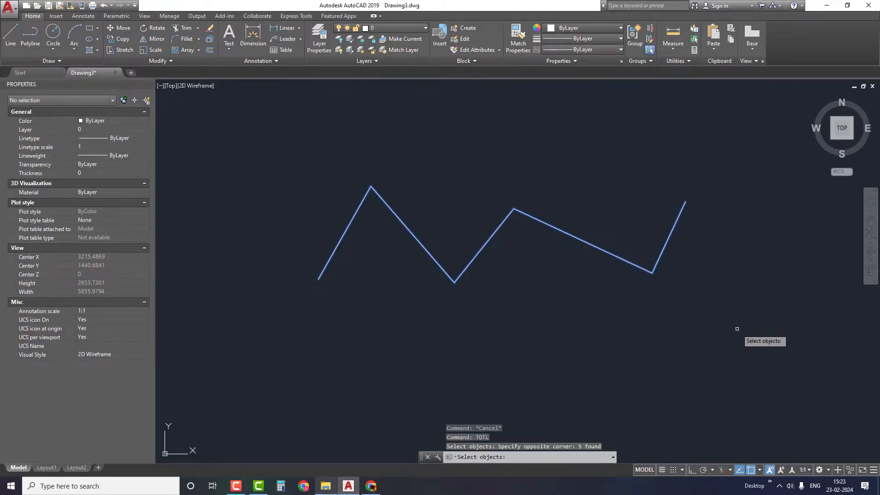
key("Return")
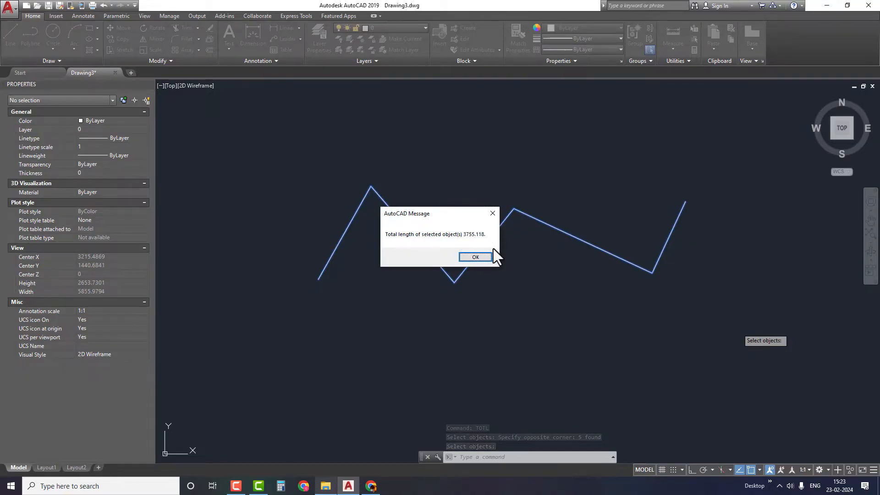
left_click(491, 256)
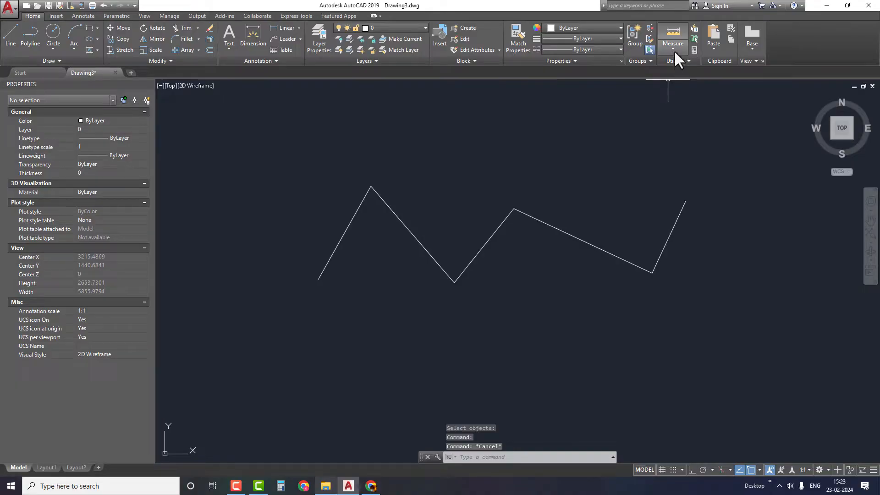
Measure distance through all zigzag vertices with Multiple points, confirming 3755.1180 cumulative
left_click(674, 48)
left_click(678, 75)
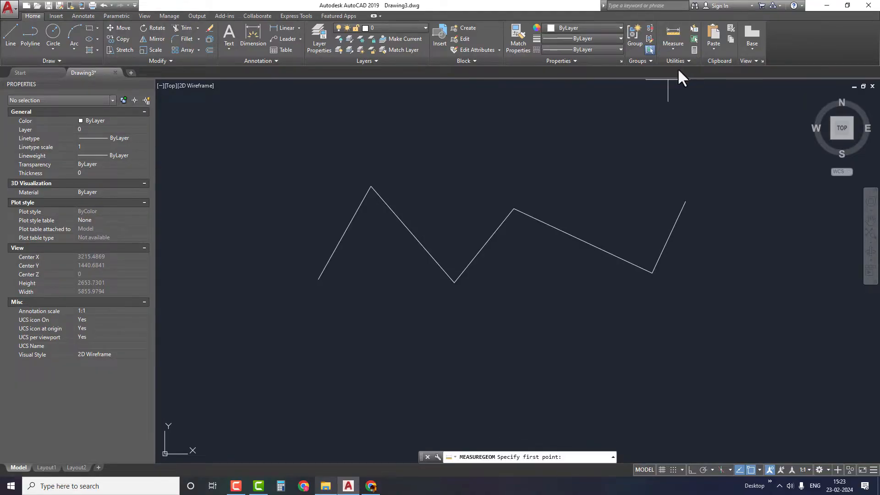
left_click(318, 279)
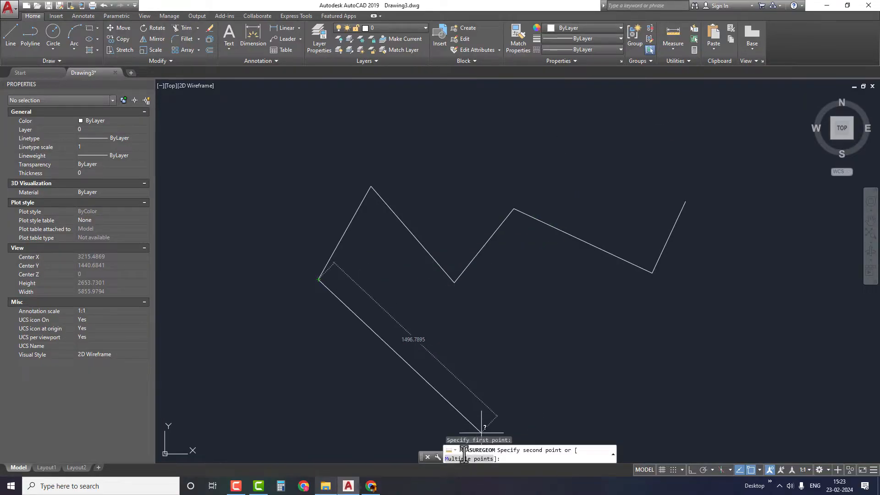
left_click(468, 458)
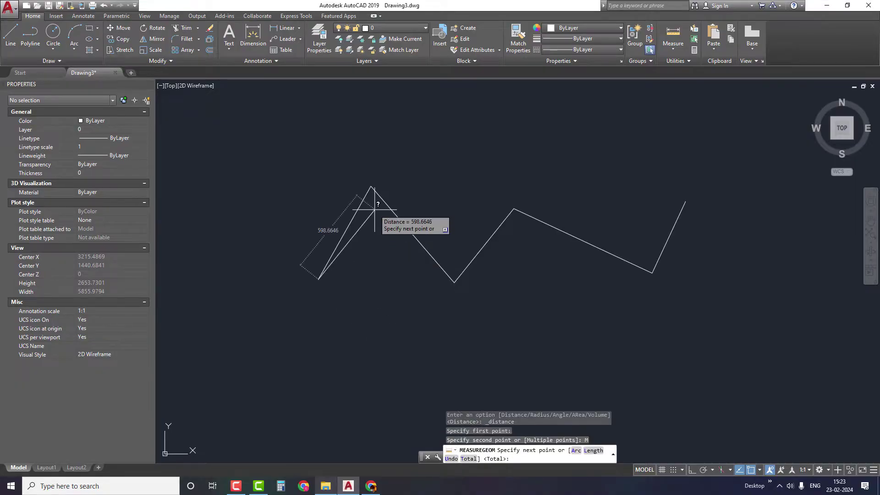
left_click(371, 186)
left_click(454, 280)
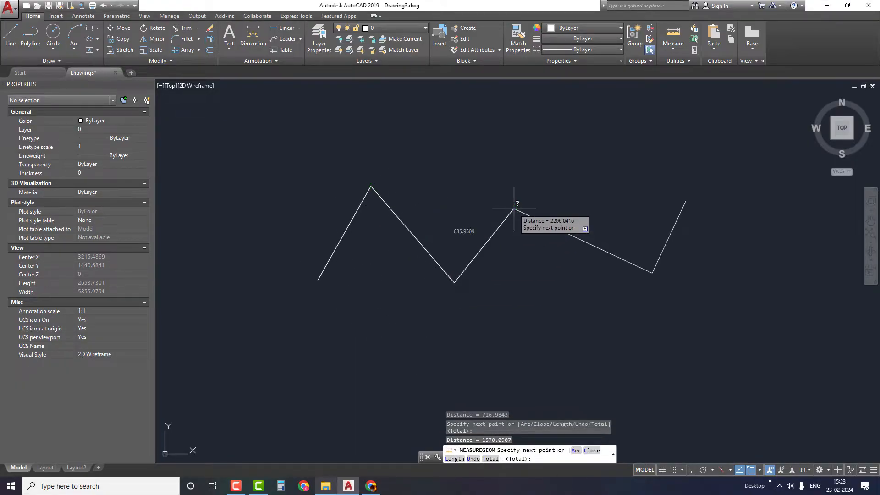
left_click(514, 208)
left_click(651, 272)
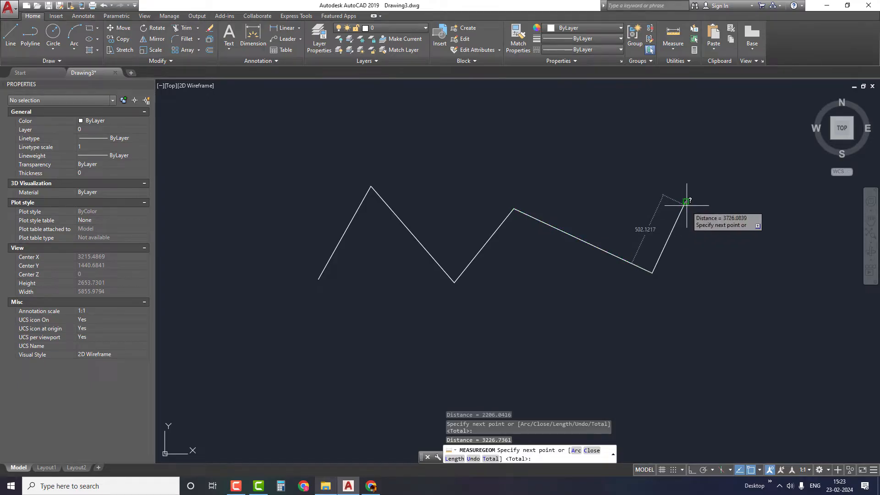
right_click(675, 173)
left_click(692, 180)
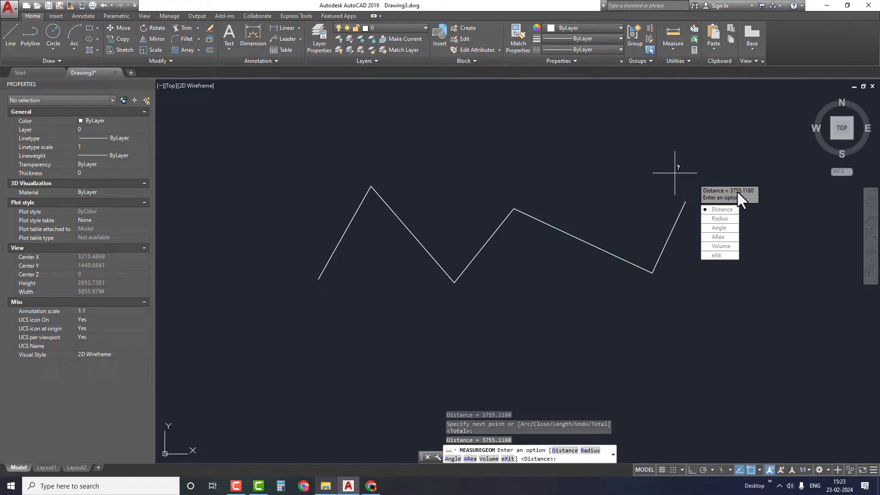
key("Escape")
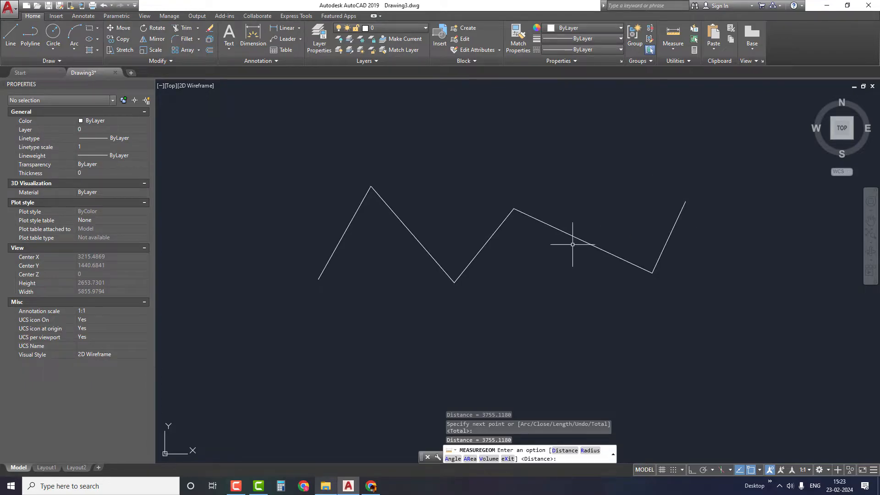
key("Escape")
key("Escape")
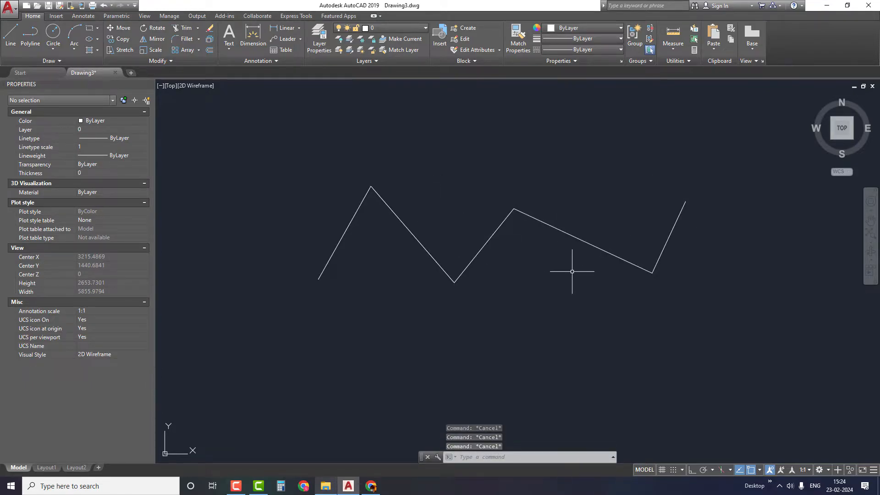
scroll(448, 232, "down", 3)
Cut the five zigzag lines and paste them higher in the drawing
left_click(541, 275)
left_click(373, 181)
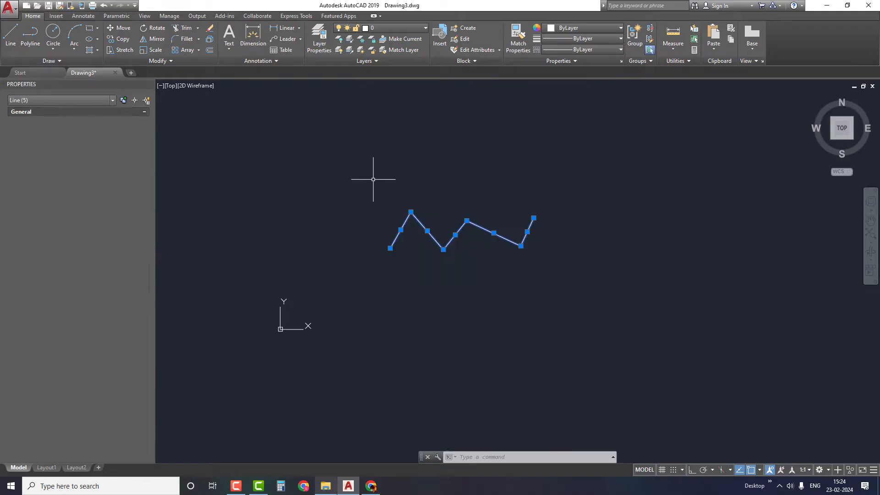
key("ctrl+x")
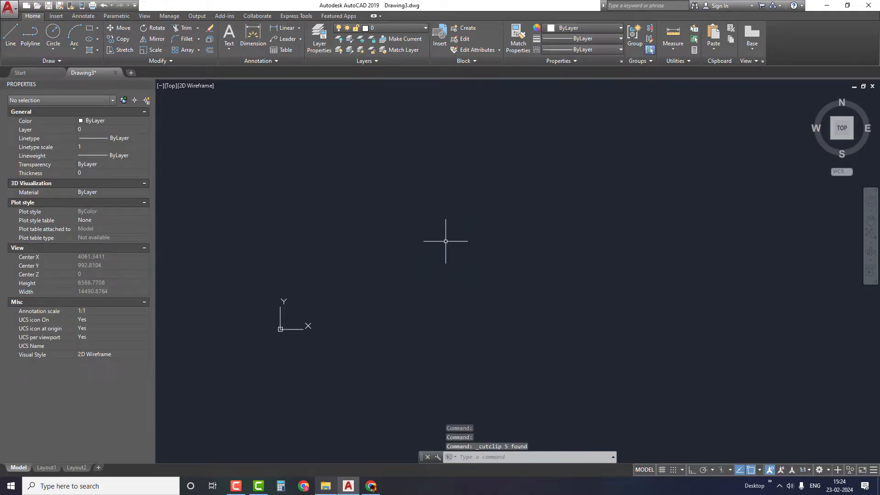
key("ctrl+v")
left_click(422, 195)
Open Total length (TOTL).lsp from its folder in Notepad
left_click(572, 212)
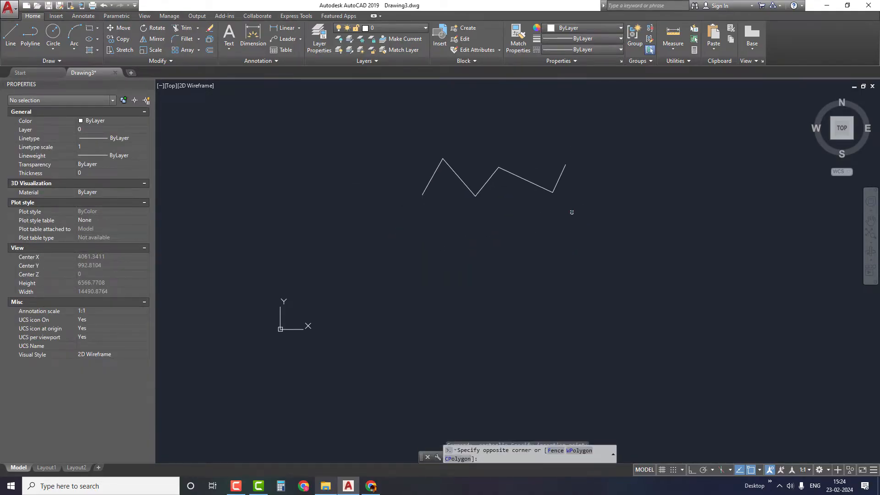
key("Escape")
key("Escape")
key("Escape")
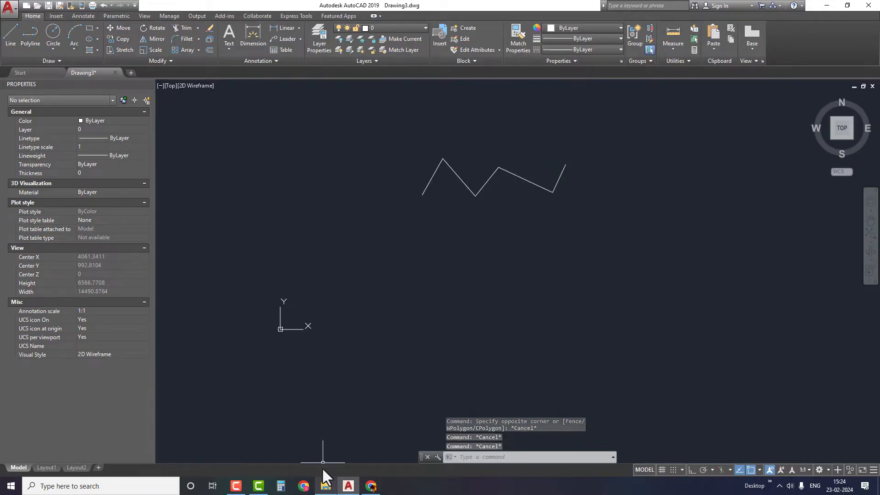
left_click(325, 481)
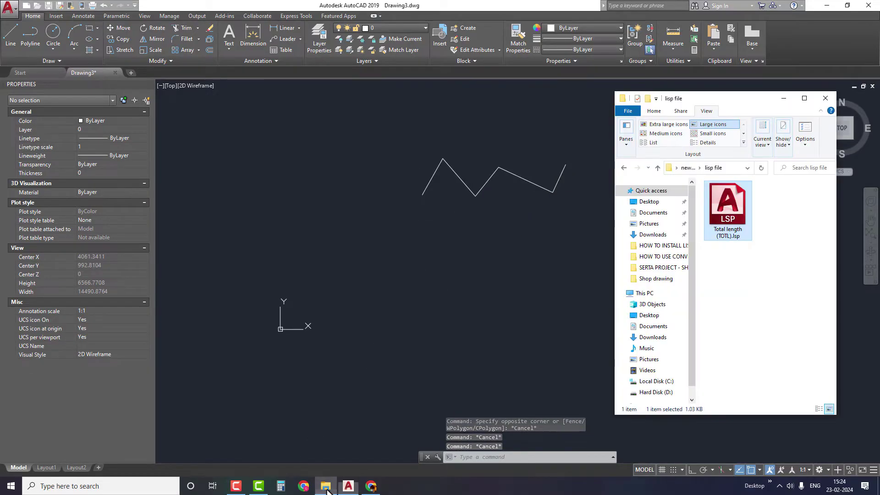
double_click(728, 209)
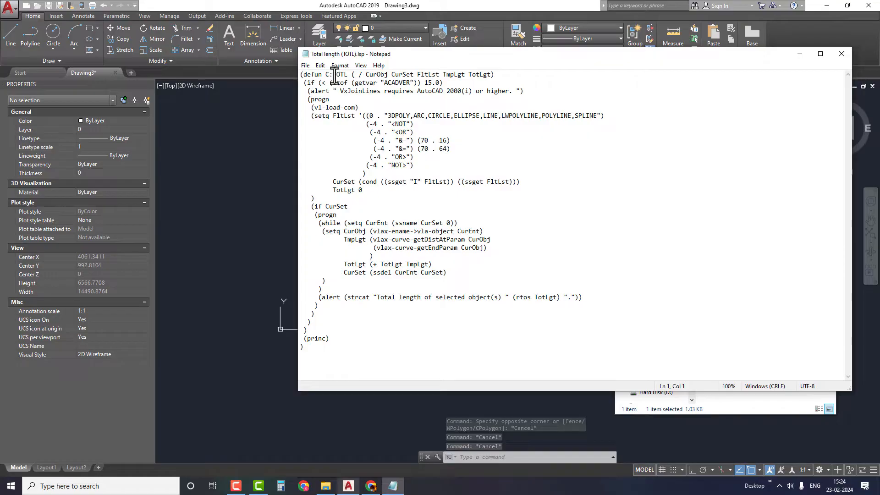
Change the command name C:TOTL to C:TL and save the file
left_click_drag(333, 74, 348, 77)
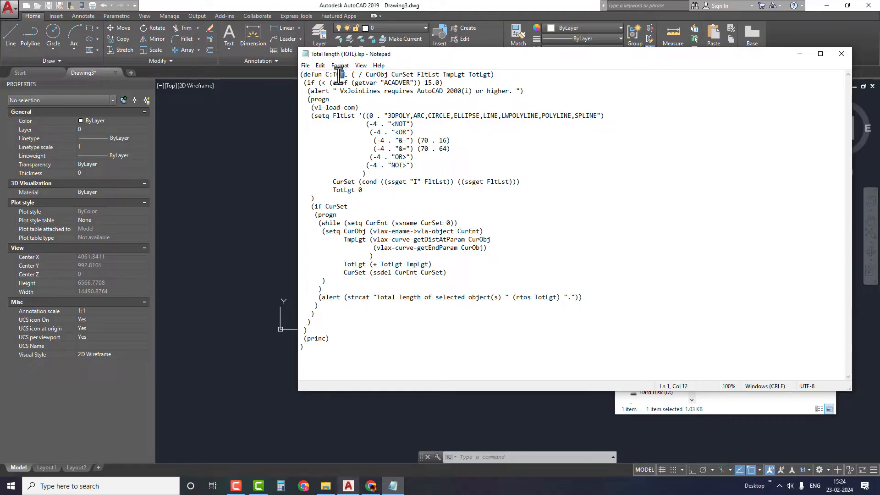
type("T")
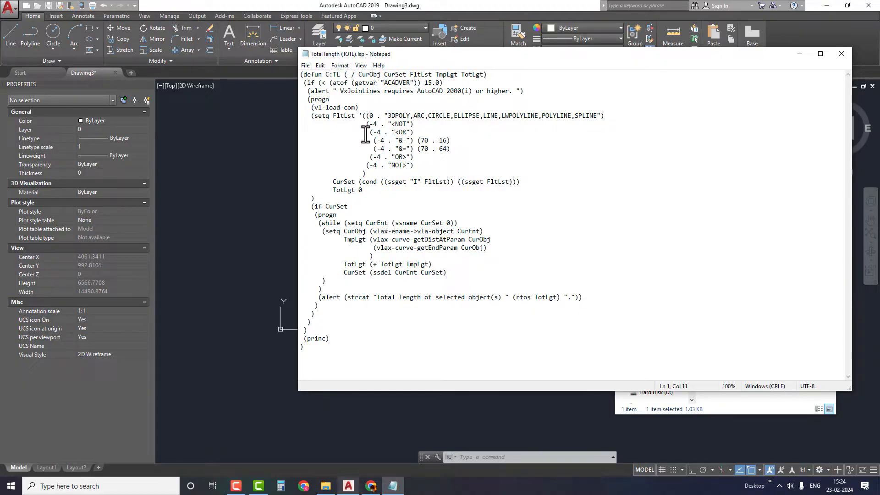
left_click(306, 65)
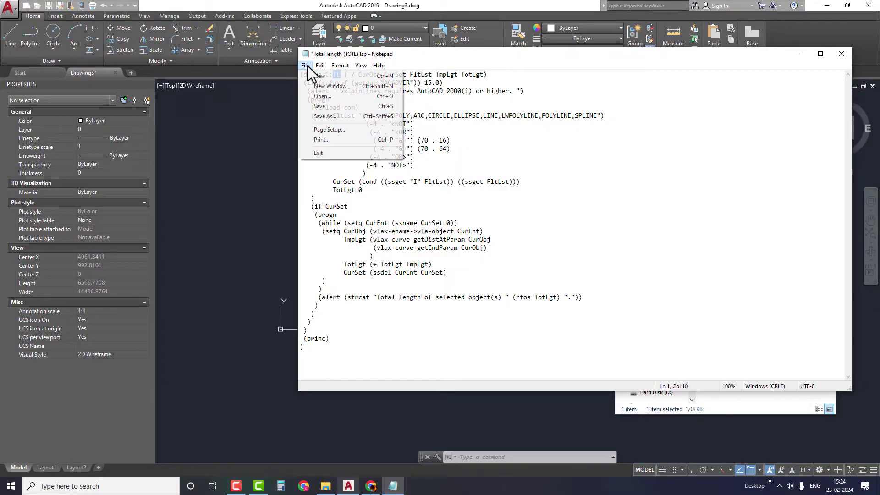
left_click(325, 107)
Close Notepad, drag the edited .lsp onto the drawing to define TL, then show the YouTube channel
left_click(841, 54)
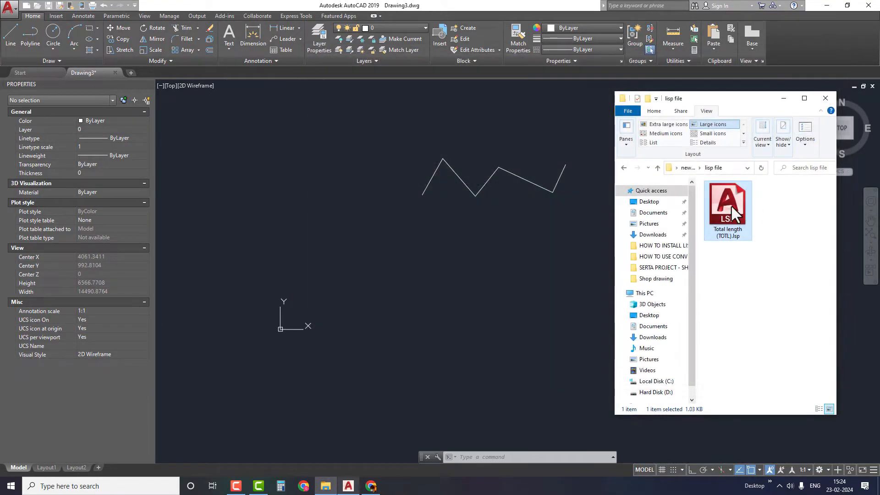
mouse_move(736, 215)
left_mouse_down()
mouse_move(485, 244)
mouse_move(483, 237)
left_mouse_up()
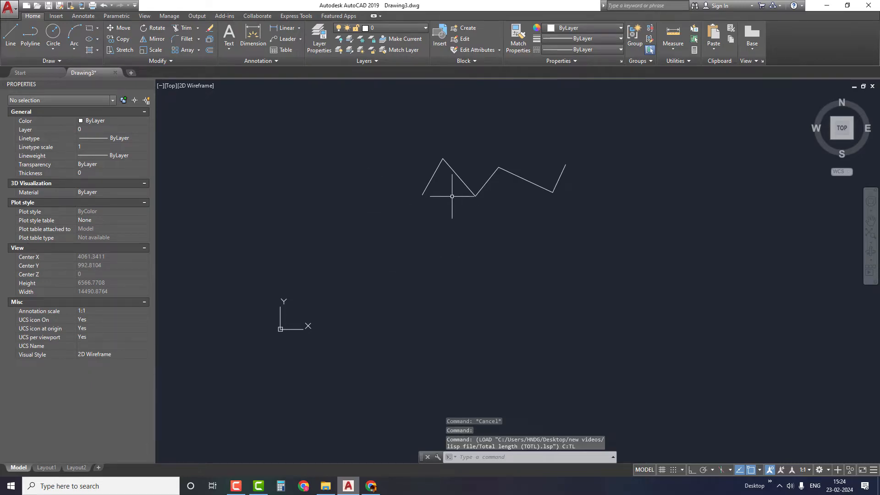
key("Escape")
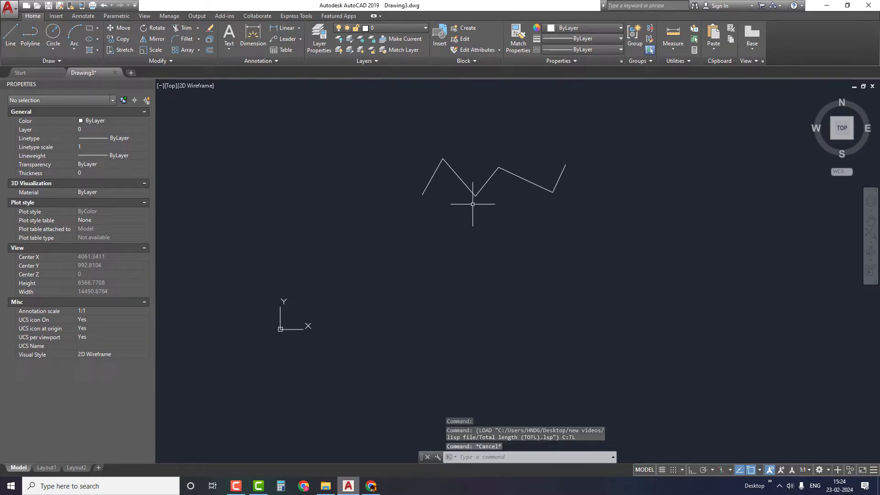
key("Escape")
key("Escape")
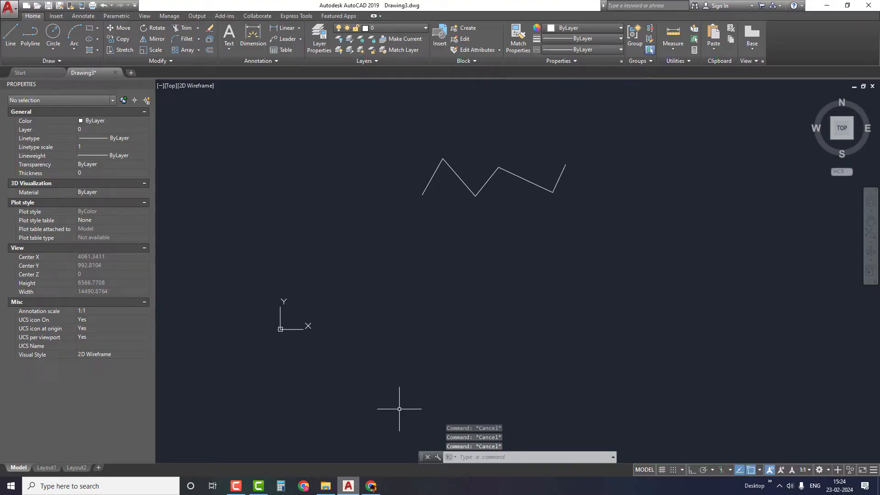
left_click(371, 486)
scroll(823, 192, "down", 2)
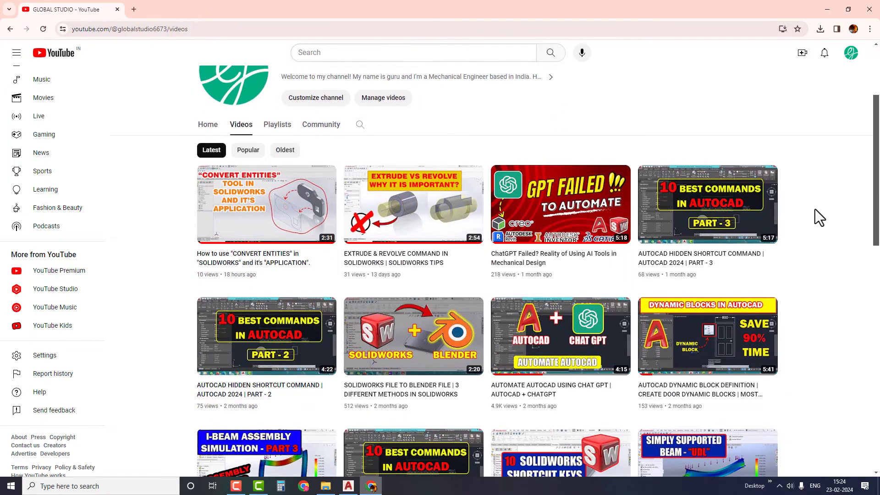
scroll(815, 209, "down", 2)
scroll(814, 213, "down", 2)
scroll(814, 214, "down", 1)
scroll(815, 213, "down", 2)
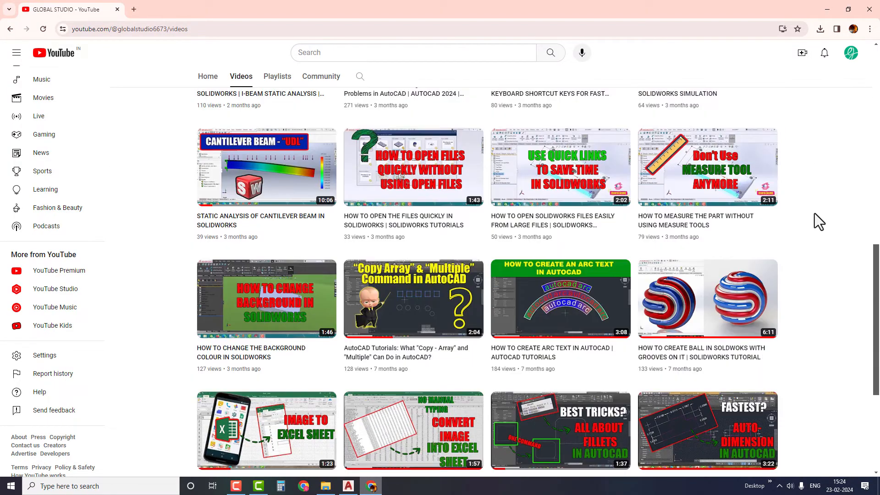
scroll(815, 213, "down", 3)
scroll(818, 206, "down", 1)
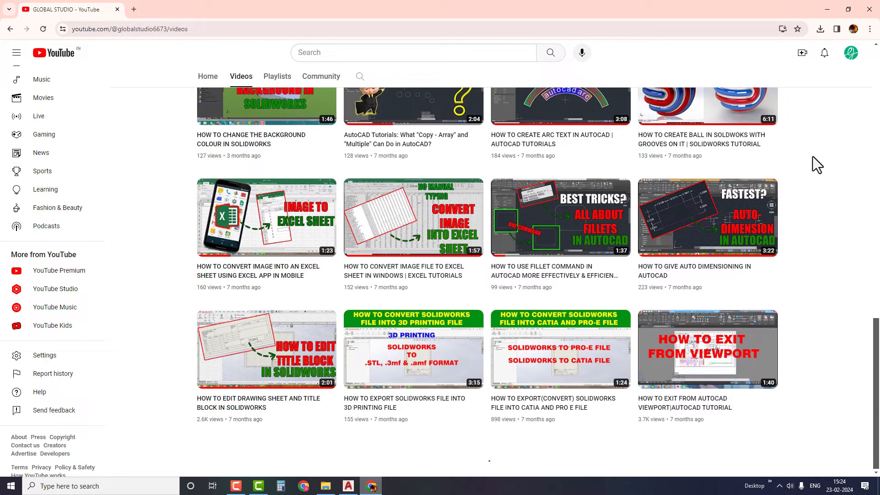
scroll(826, 162, "up", 3)
scroll(832, 166, "up", 10)
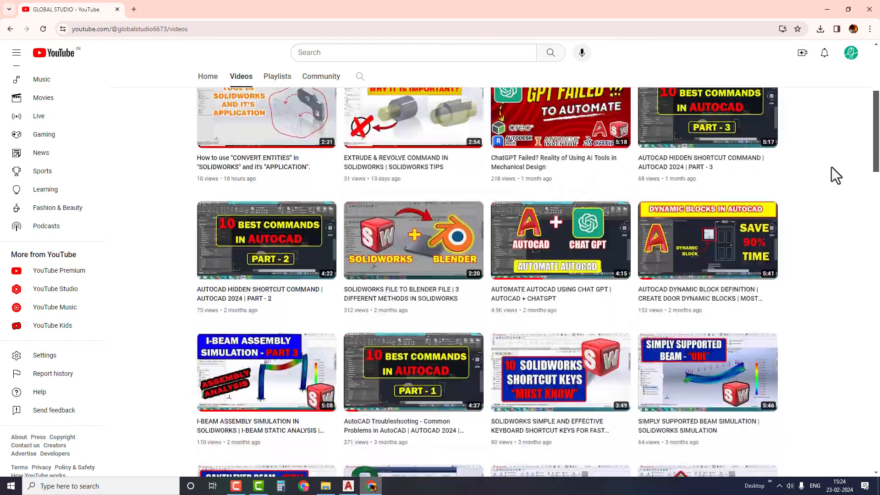